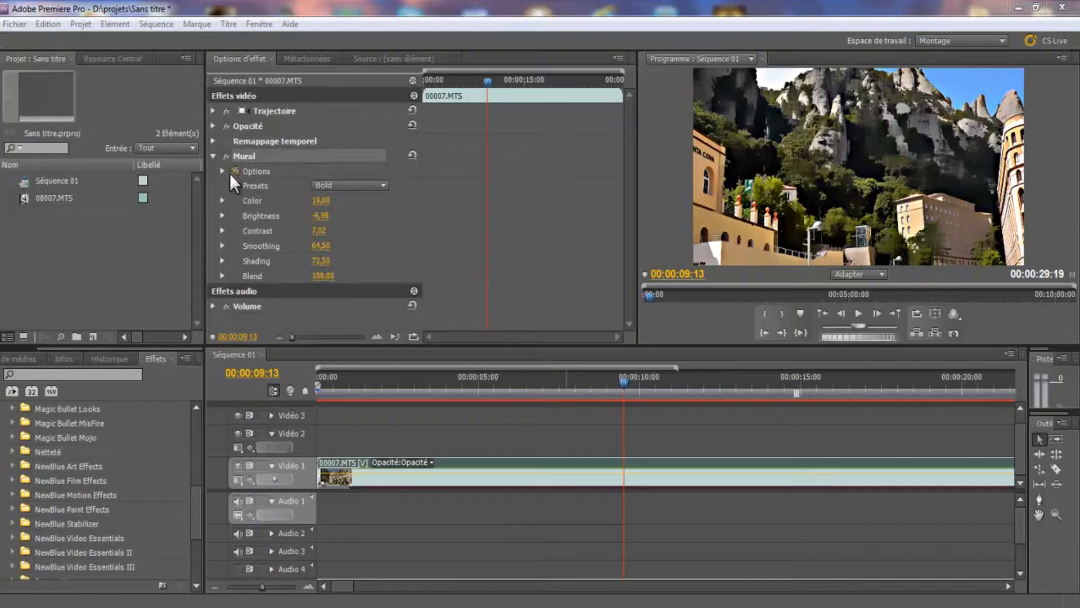
Step: Move the playhead to 00:00:10:18, keeping the Mural effect's parameters expanded
left_click(212, 156)
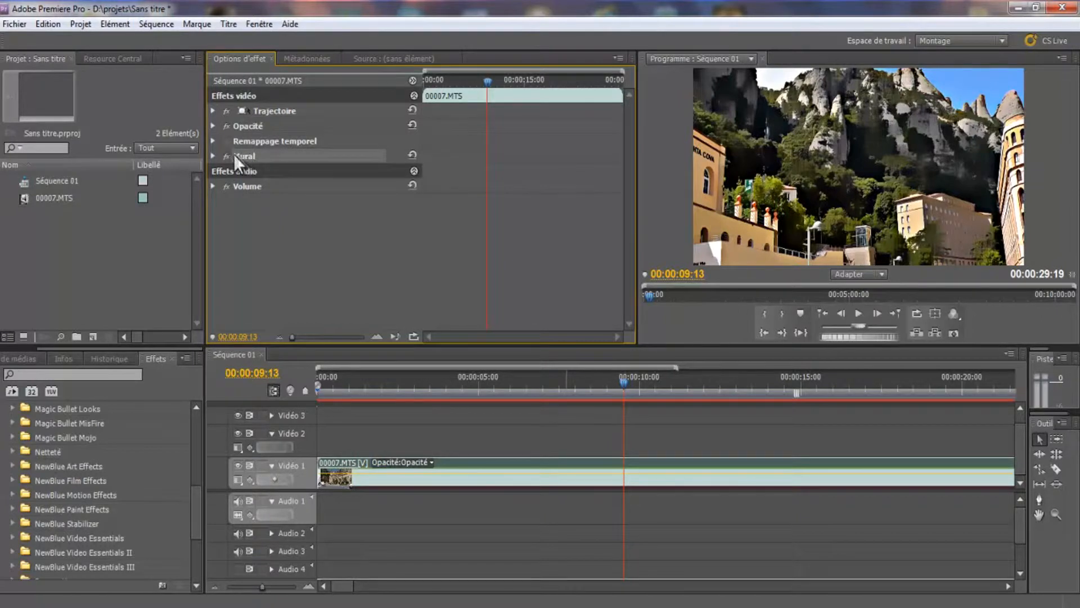
left_click(213, 157)
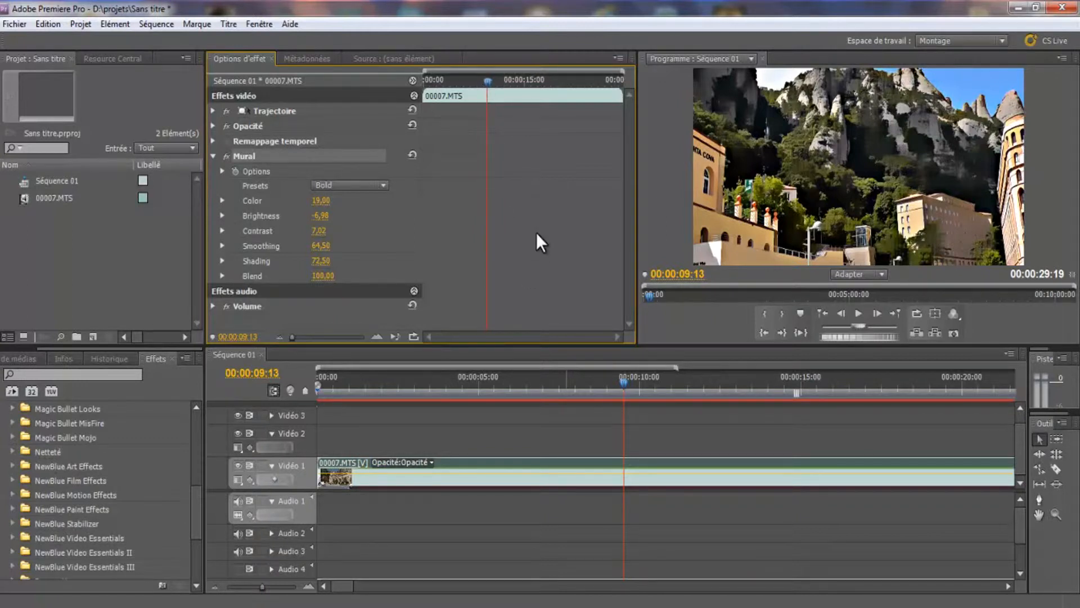
left_click_drag(496, 83, 497, 82)
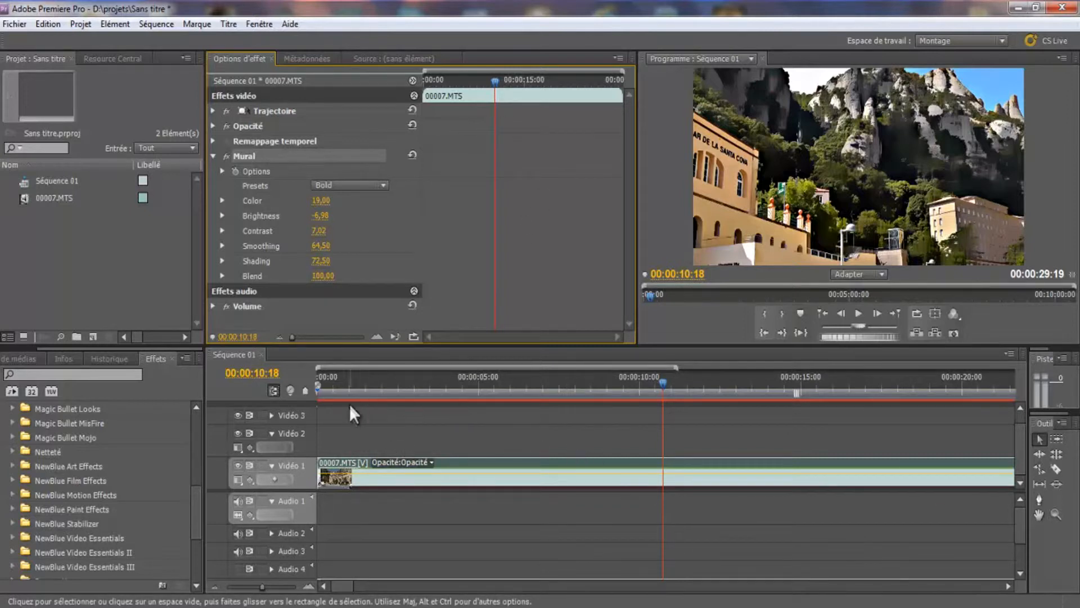
Step: Collapse the Vidéo 1 track and expand it again so the clip's keyframe line shows
left_click(340, 462)
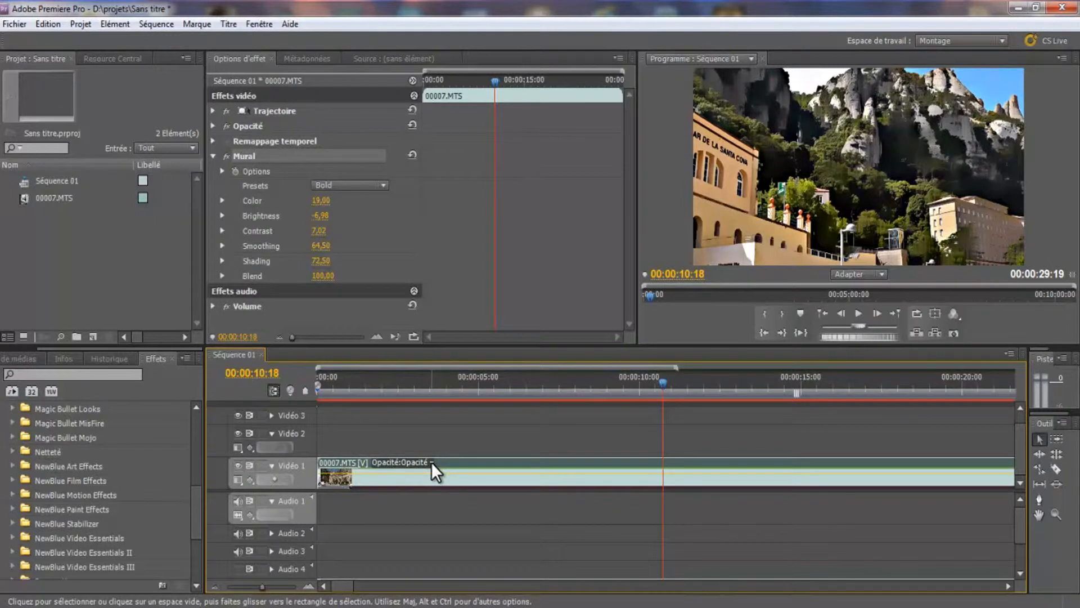
left_click(273, 465)
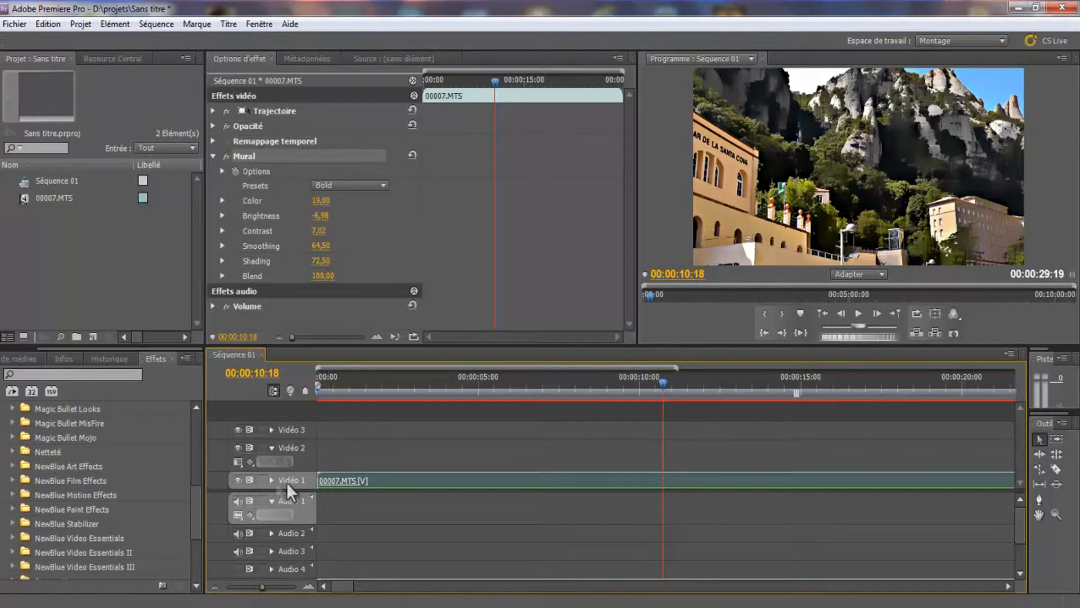
left_click(271, 480)
left_click(269, 467)
left_click(271, 477)
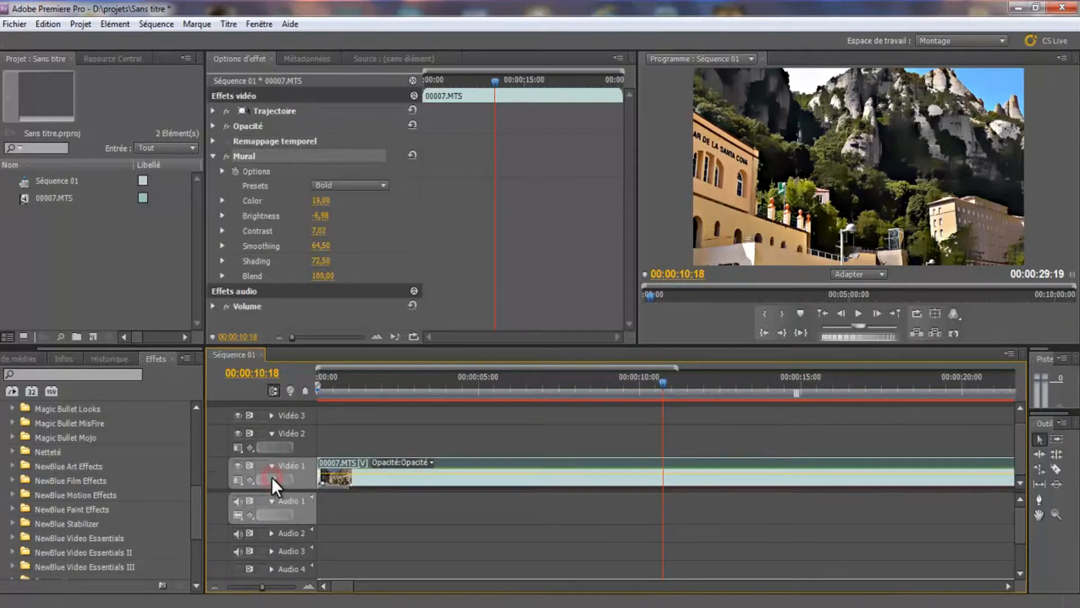
Step: Switch the clip's keyframe line on Vidéo 1 from Opacité to the Mural effect's Blend parameter
left_click(431, 462)
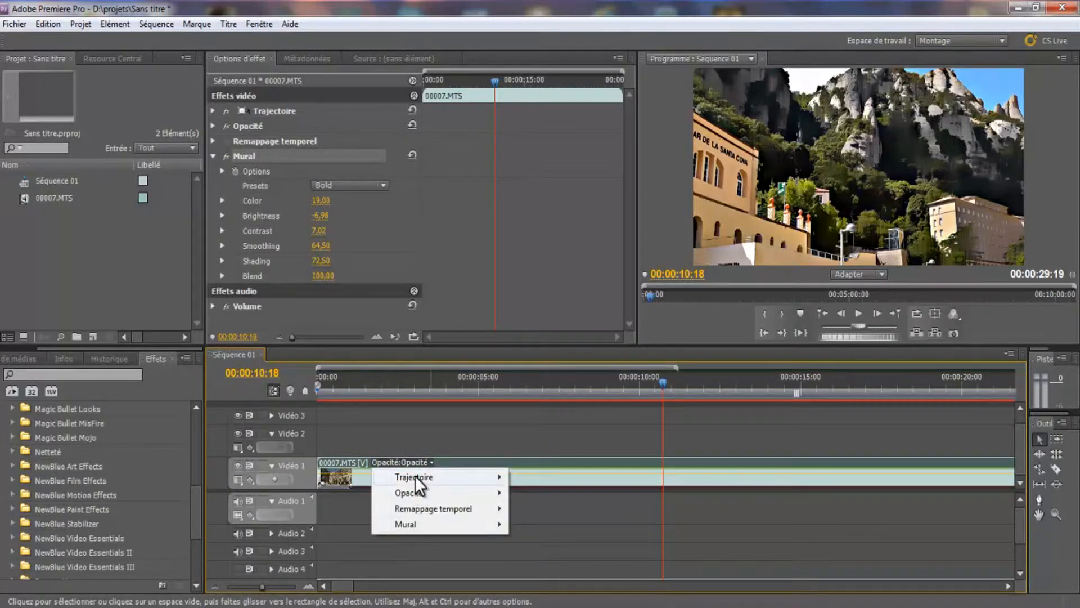
mouse_move(416, 491)
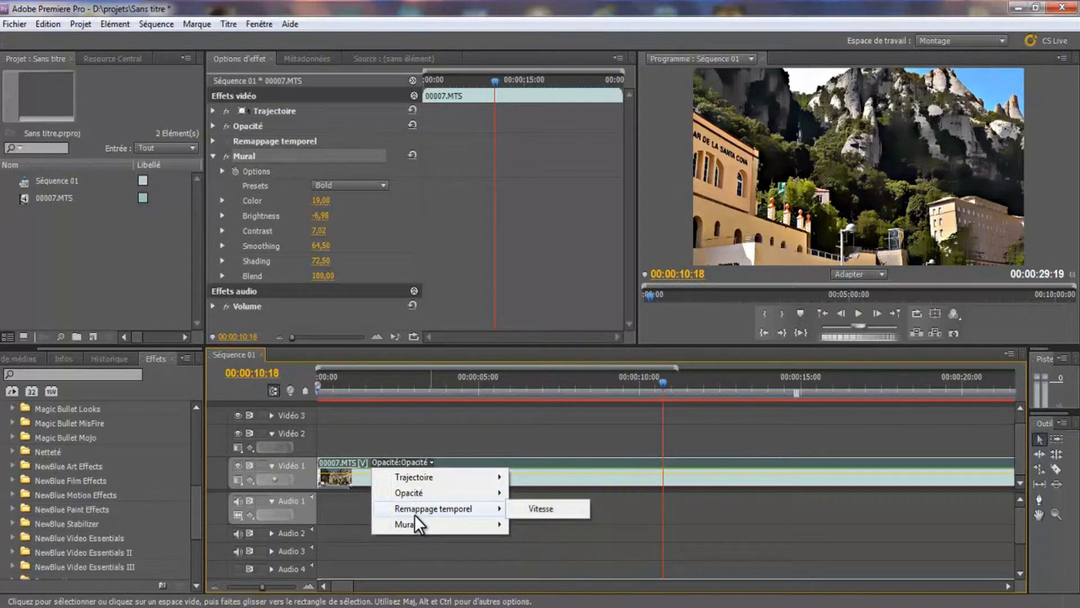
mouse_move(417, 524)
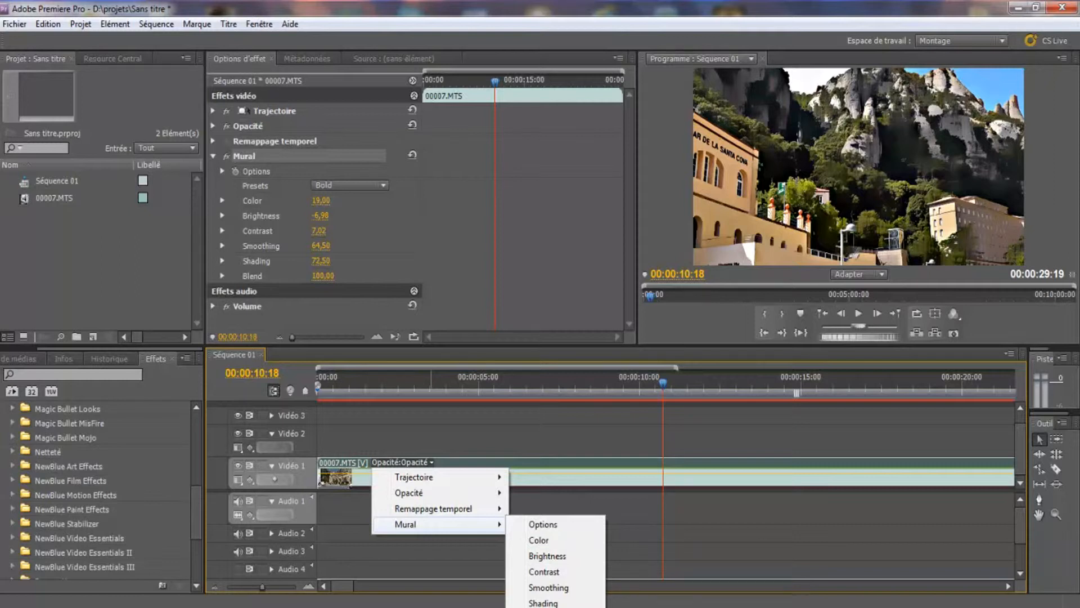
left_click(540, 607)
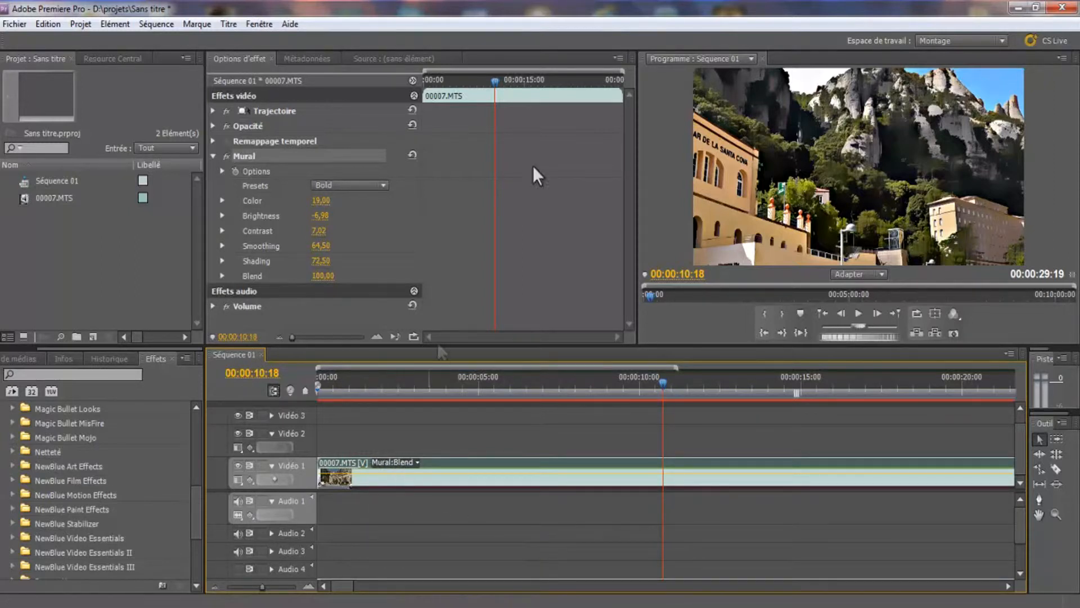
Step: Add a Blend keyframe at 00:00:10:18 on the clip with the Pen tool, and select that keyframe
left_click(1039, 500)
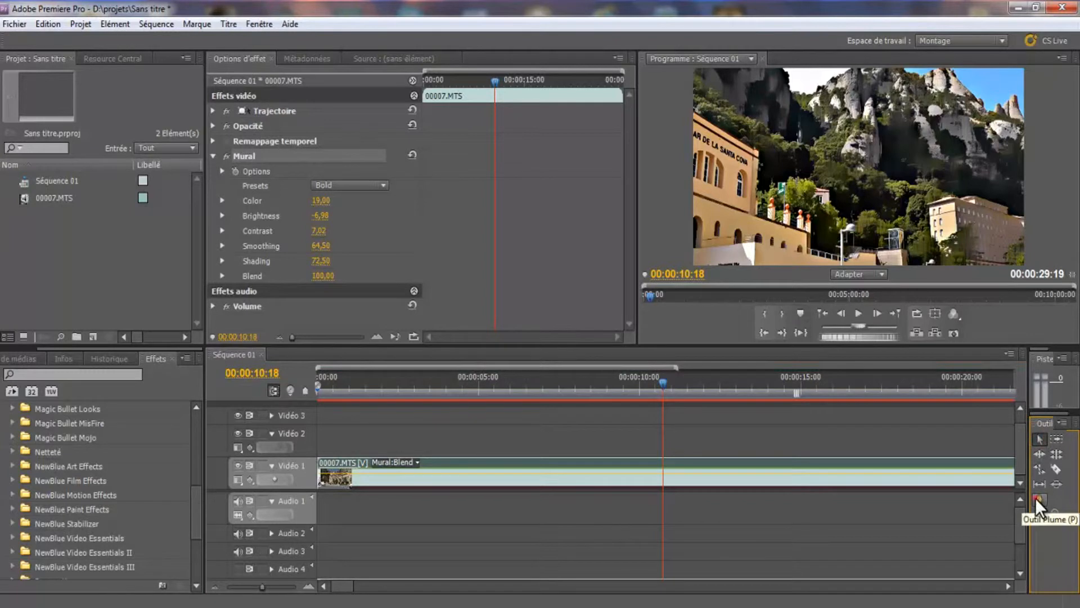
left_click(663, 474)
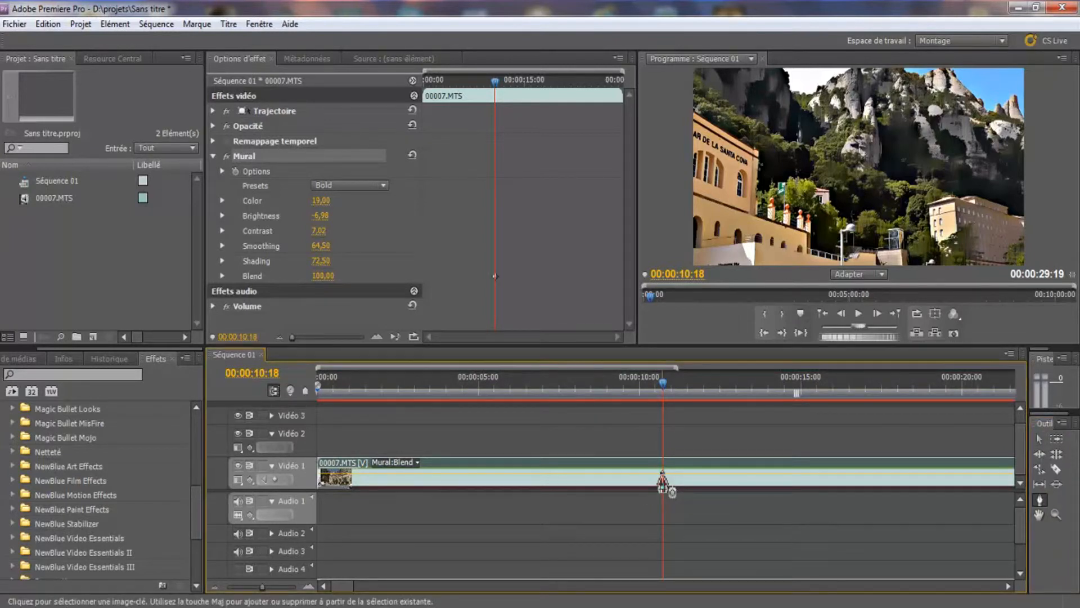
left_click(1038, 439)
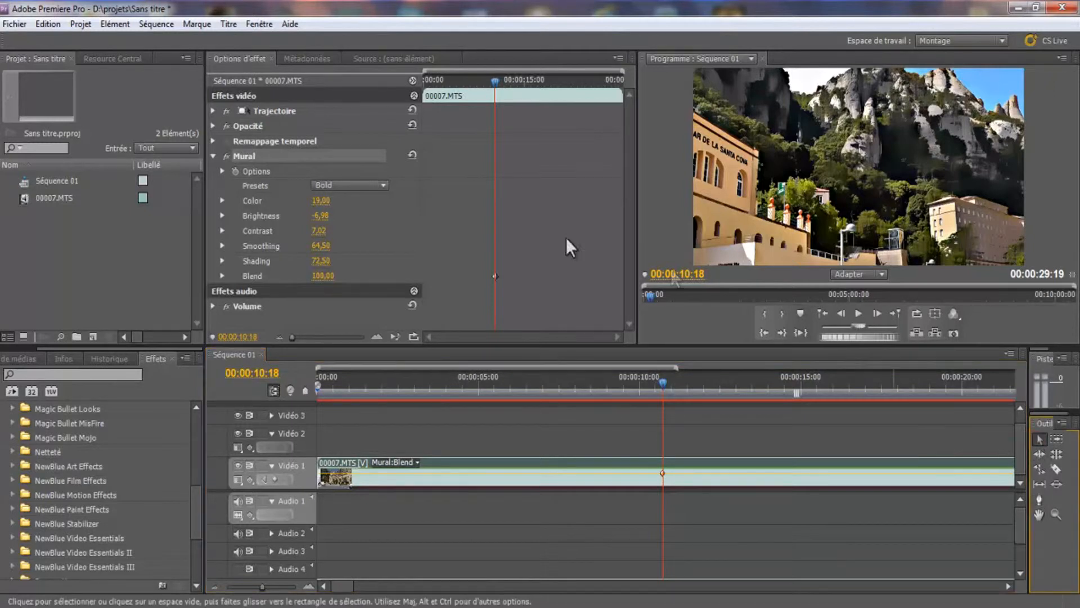
left_click(495, 276)
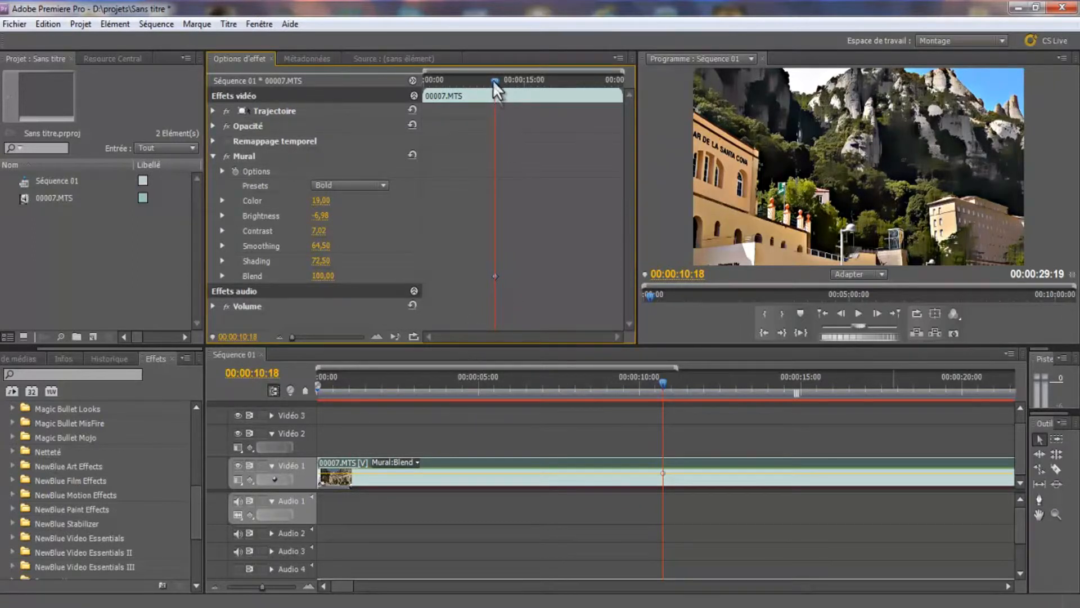
Step: Add two more Mural Blend keyframes, with 0 at 00:00:12:23 and 100 at 00:00:15:18
mouse_move(520, 82)
left_mouse_down()
mouse_move(580, 88)
mouse_move(508, 81)
left_mouse_up()
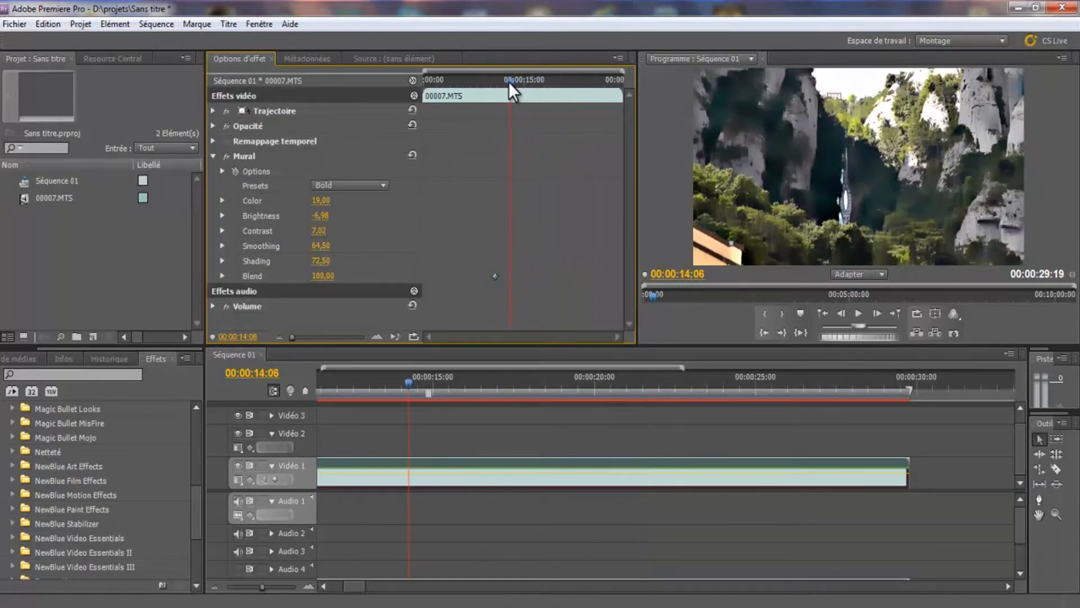
left_click_drag(253, 585, 256, 581)
left_click_drag(331, 286, 242, 276)
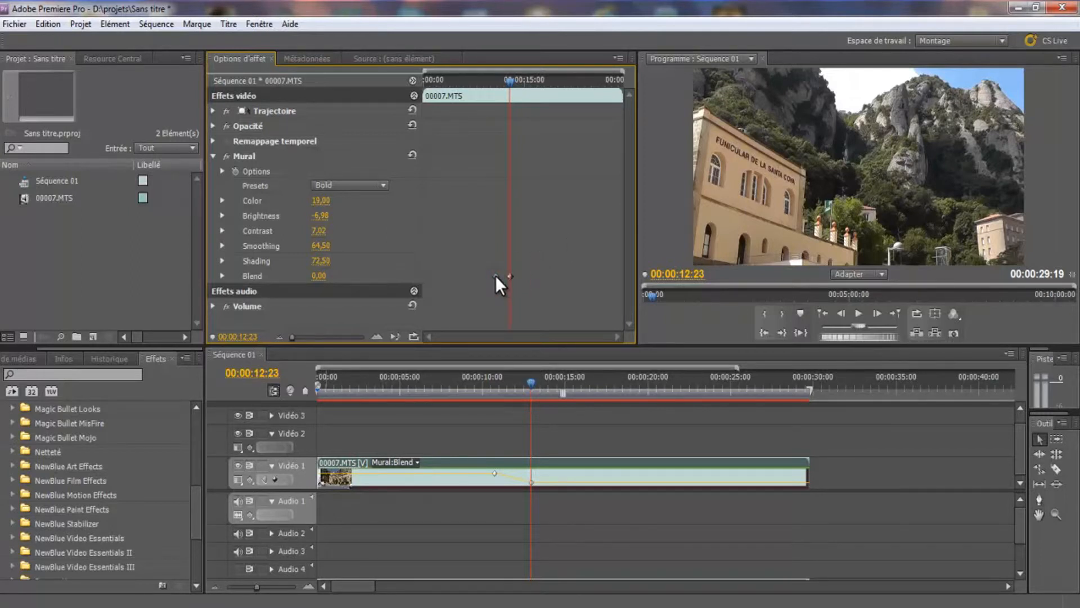
left_click_drag(511, 76, 529, 82)
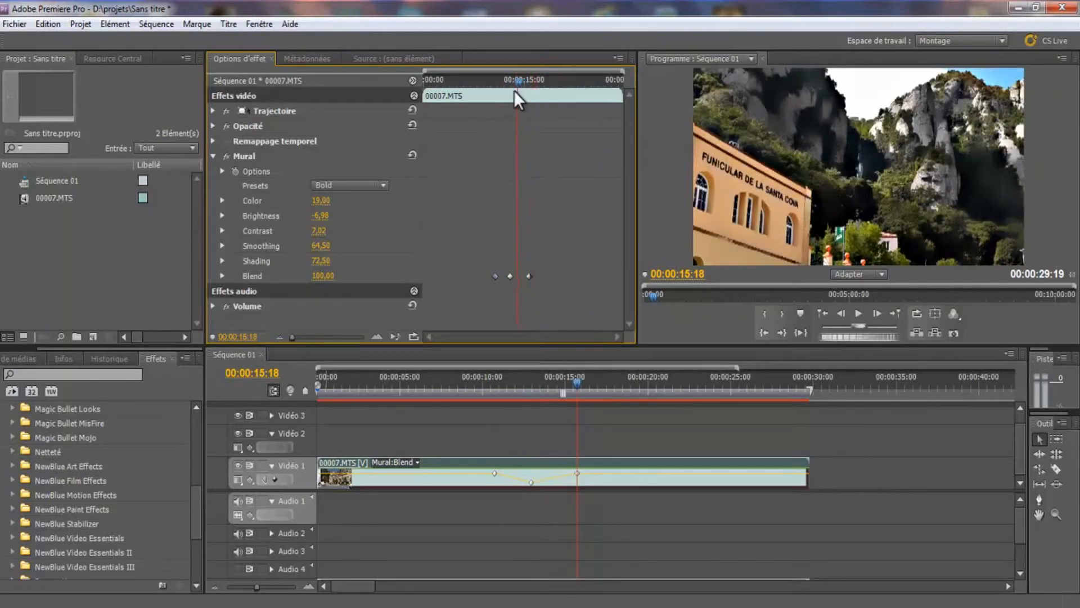
Step: Scrub through the Blend keyframes to preview the Mural effect fading on the clip
left_click_drag(486, 88, 485, 88)
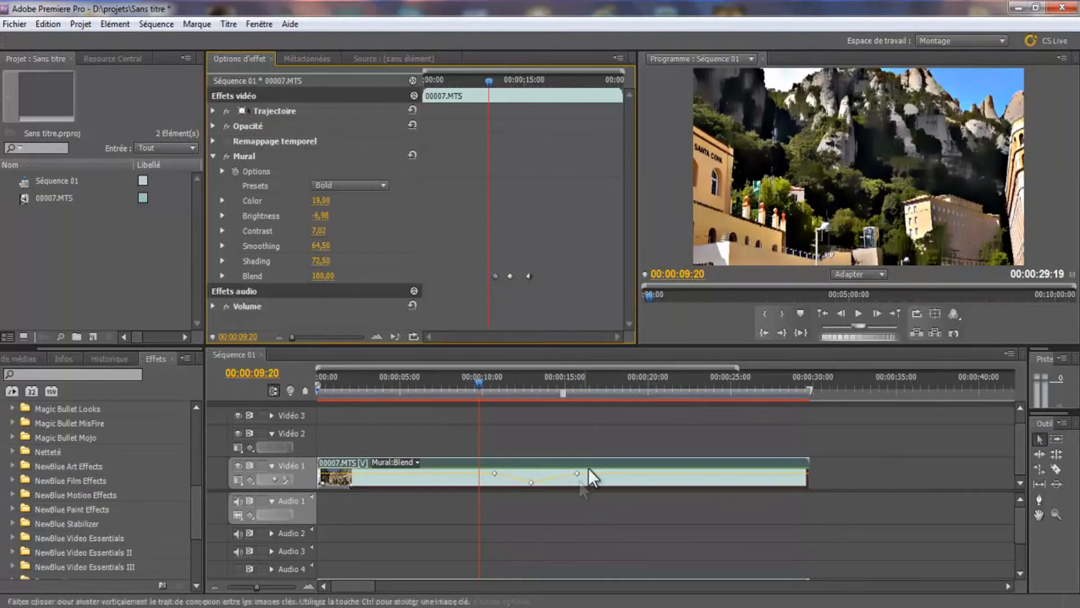
left_click_drag(487, 80, 511, 84)
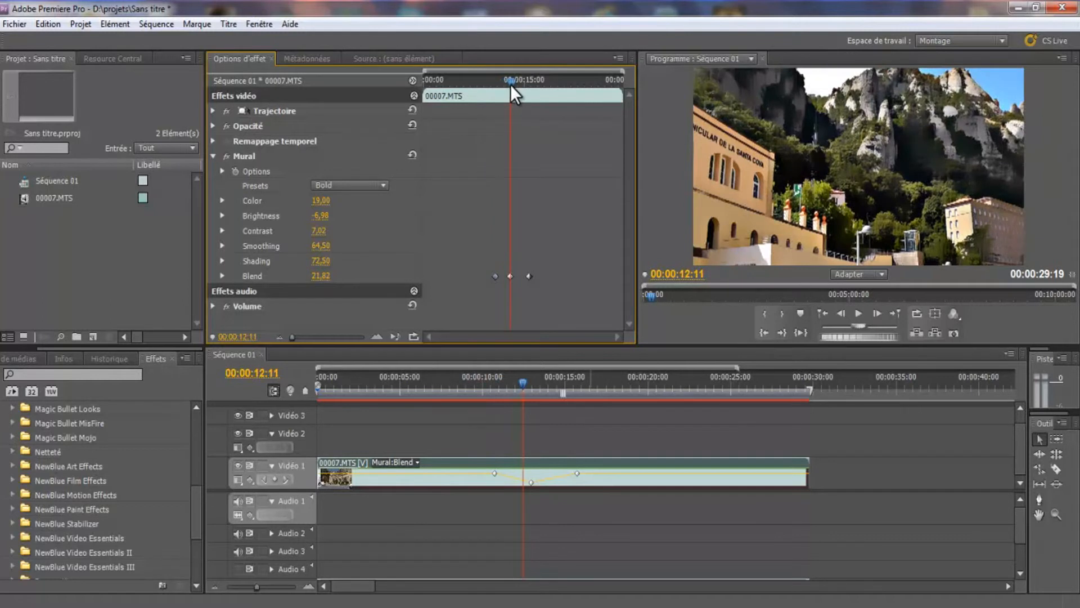
Step: Try a Blend value of 24 on the keyframe at 00:00:12:23, and return it to 0
left_click_drag(292, 336, 397, 342)
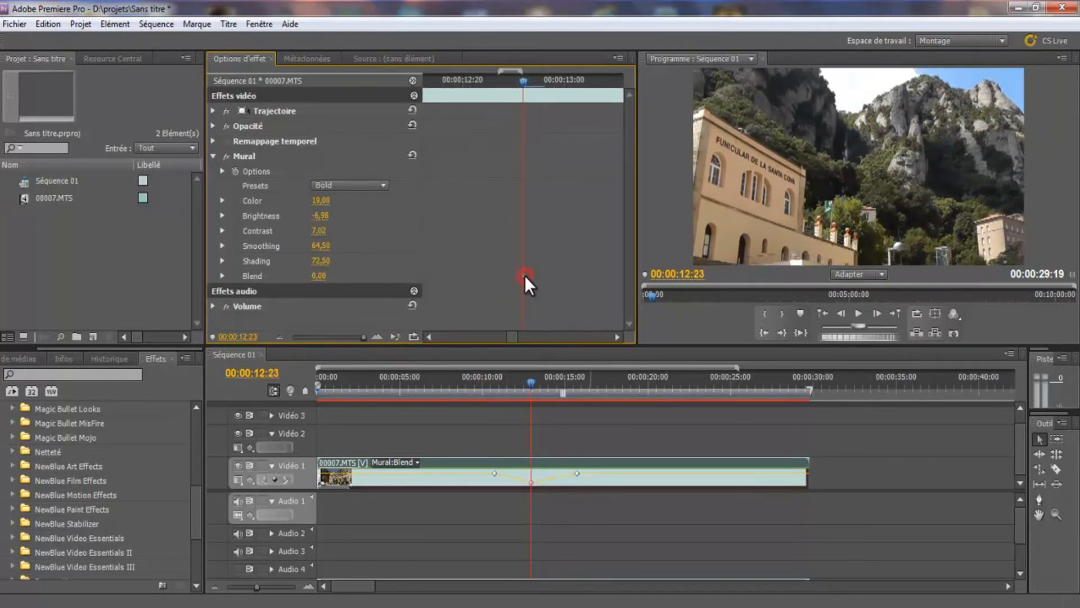
mouse_move(525, 275)
left_mouse_down()
mouse_move(539, 278)
mouse_move(526, 275)
left_mouse_up()
left_click_drag(320, 276, 339, 280)
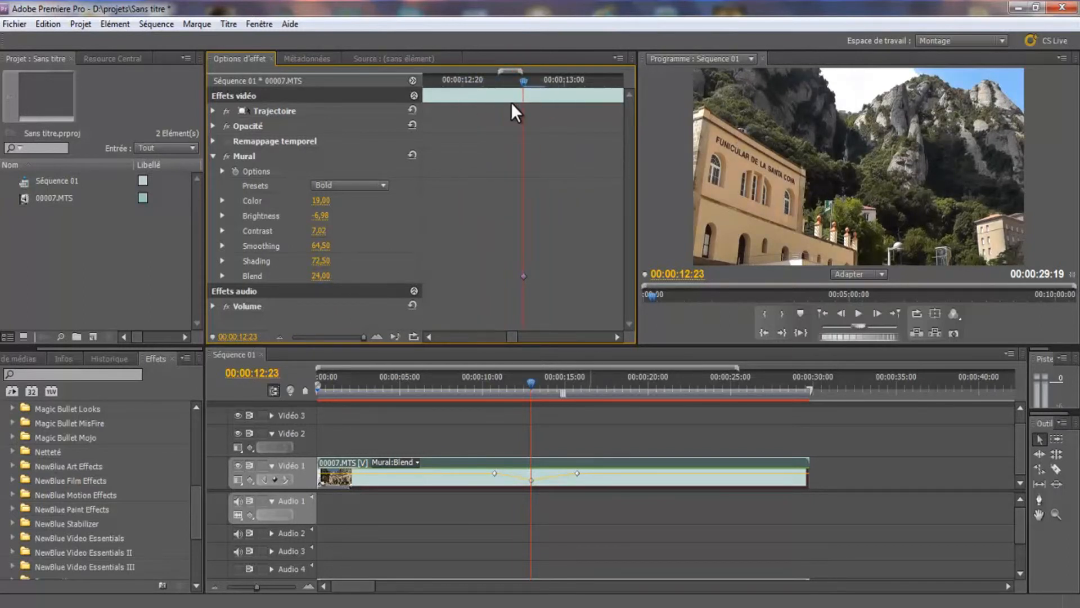
left_click_drag(326, 279, 306, 273)
left_click_drag(363, 336, 331, 336)
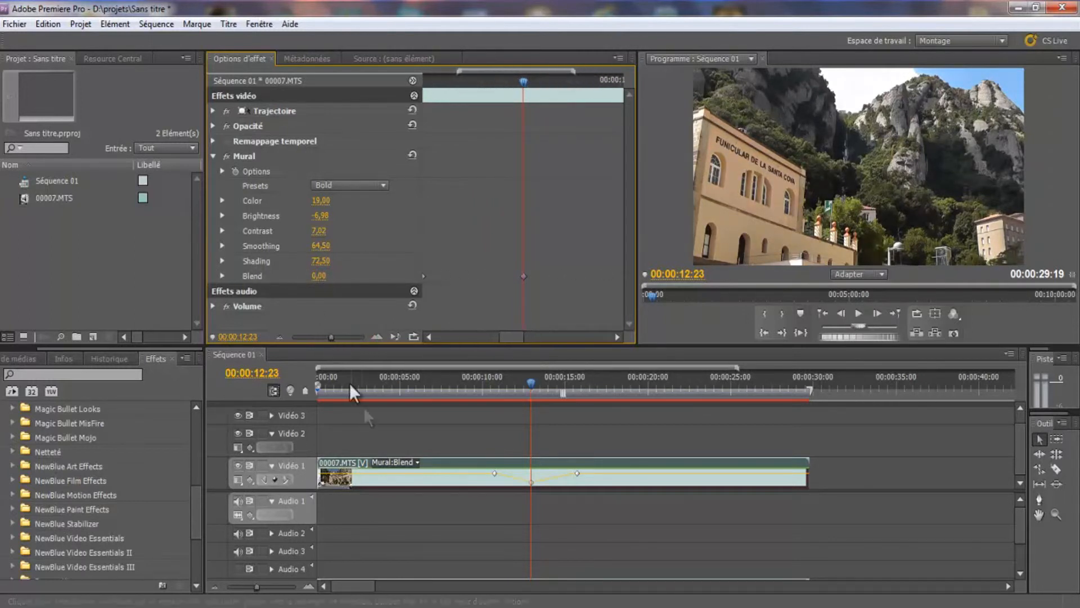
Step: Switch the clip's keyframe line to the Mural effect's Shading parameter
left_click(416, 463)
mouse_move(423, 524)
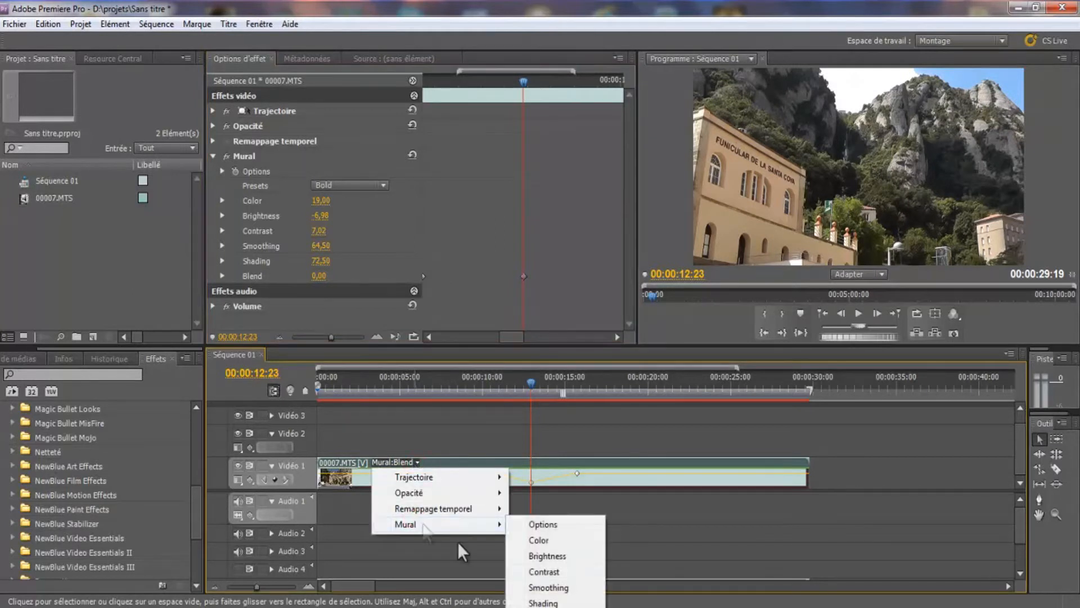
left_click(542, 602)
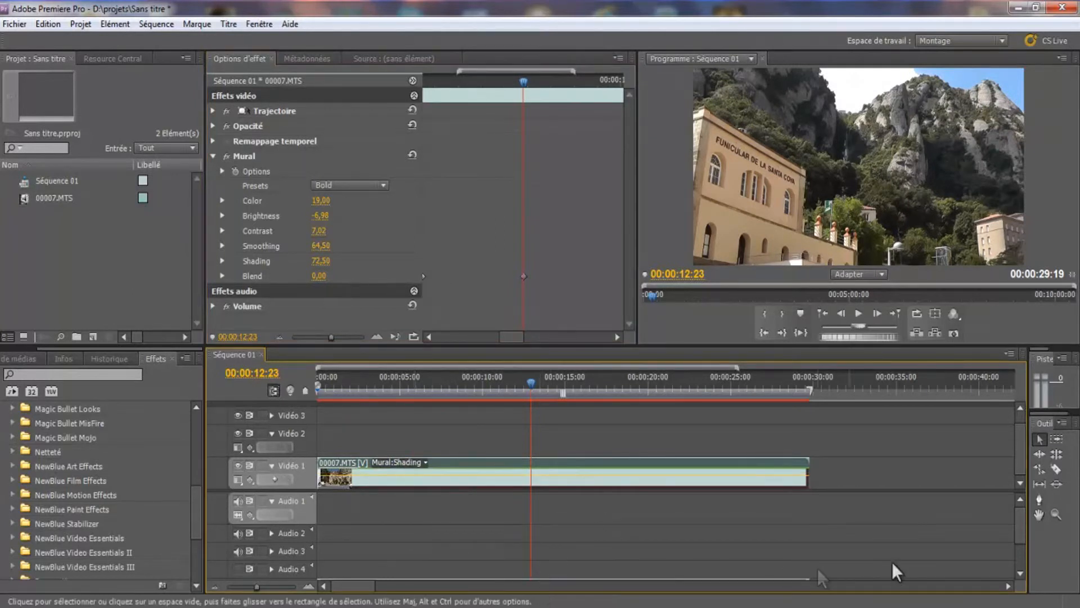
Step: Add a Shading keyframe at 00:00:12:23 with the Pen tool, and a second one at 00:00:13:09 with Shading set to 100
left_click(1041, 498)
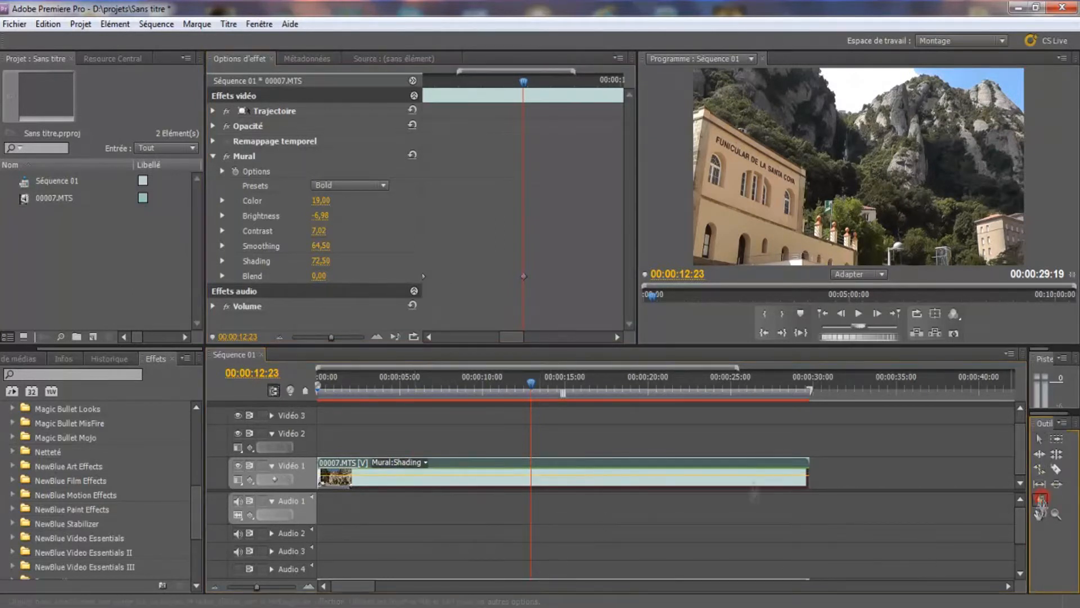
left_click(530, 477)
left_click(521, 262)
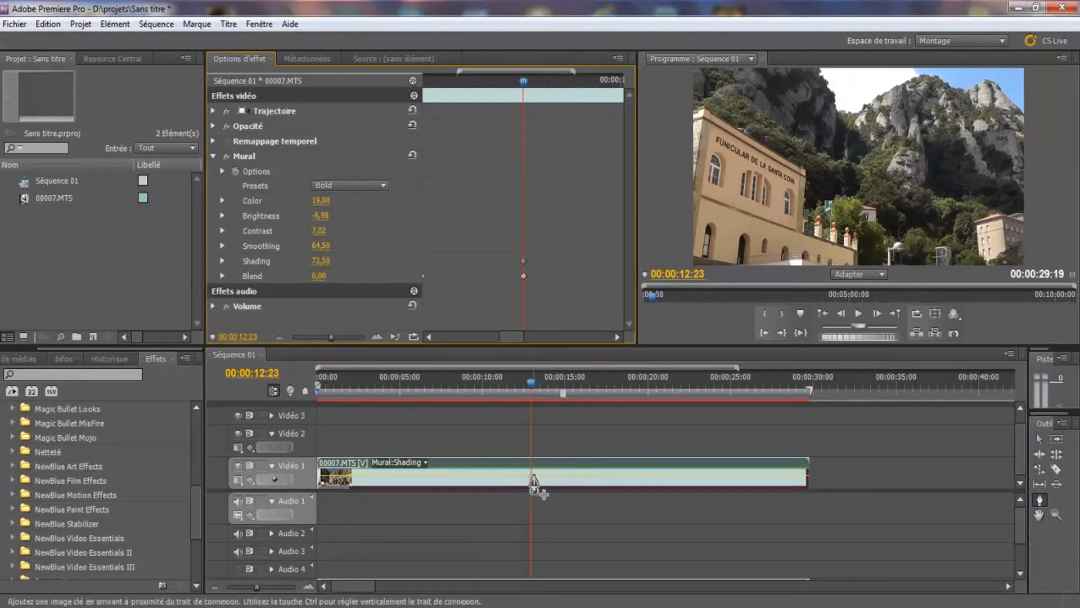
left_click(1039, 438)
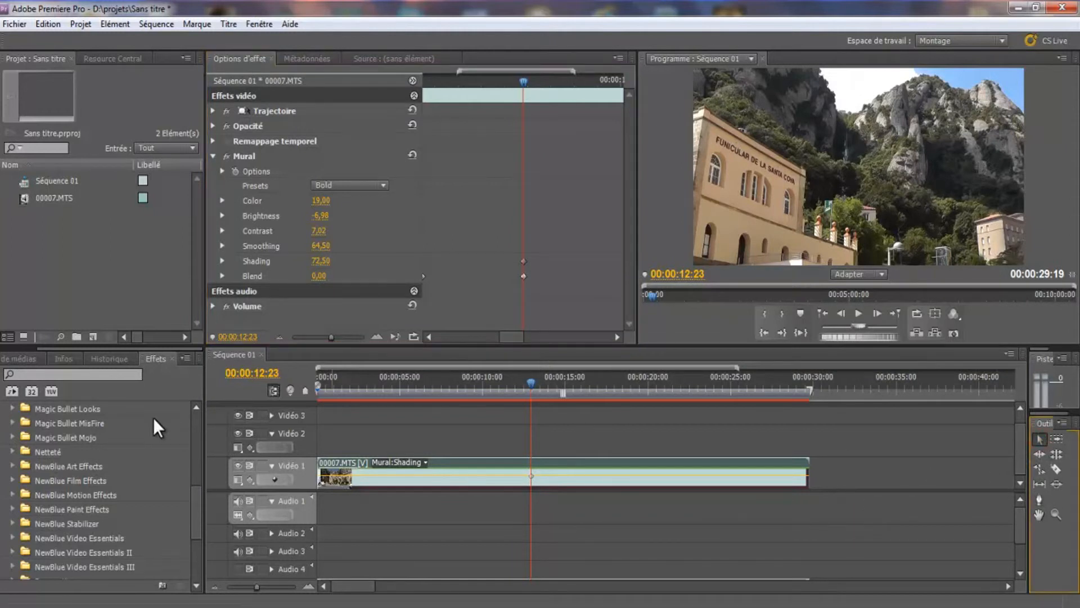
left_click(522, 261)
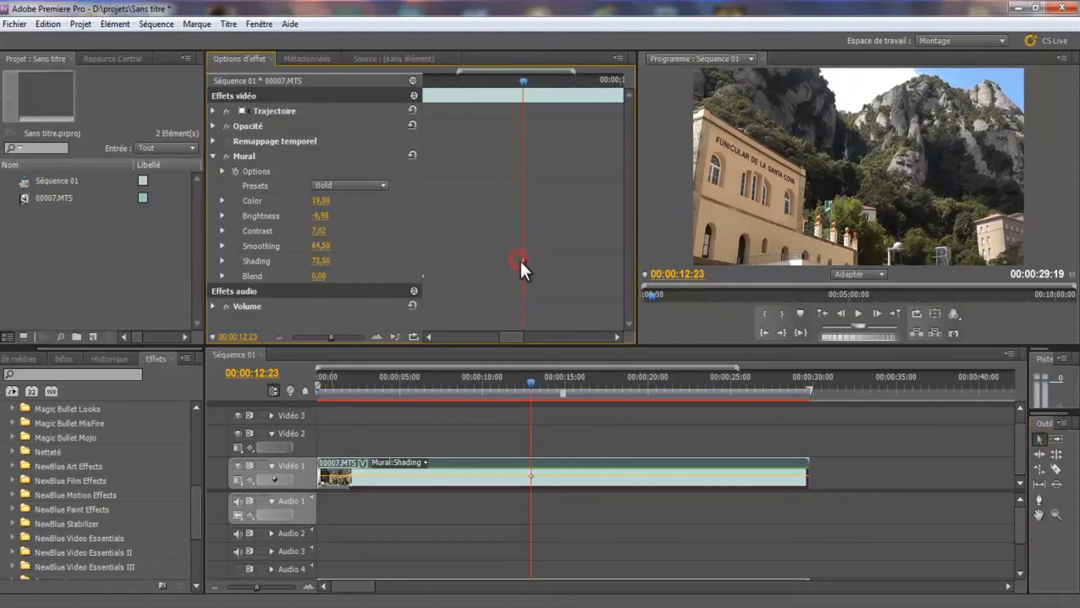
left_click(541, 86)
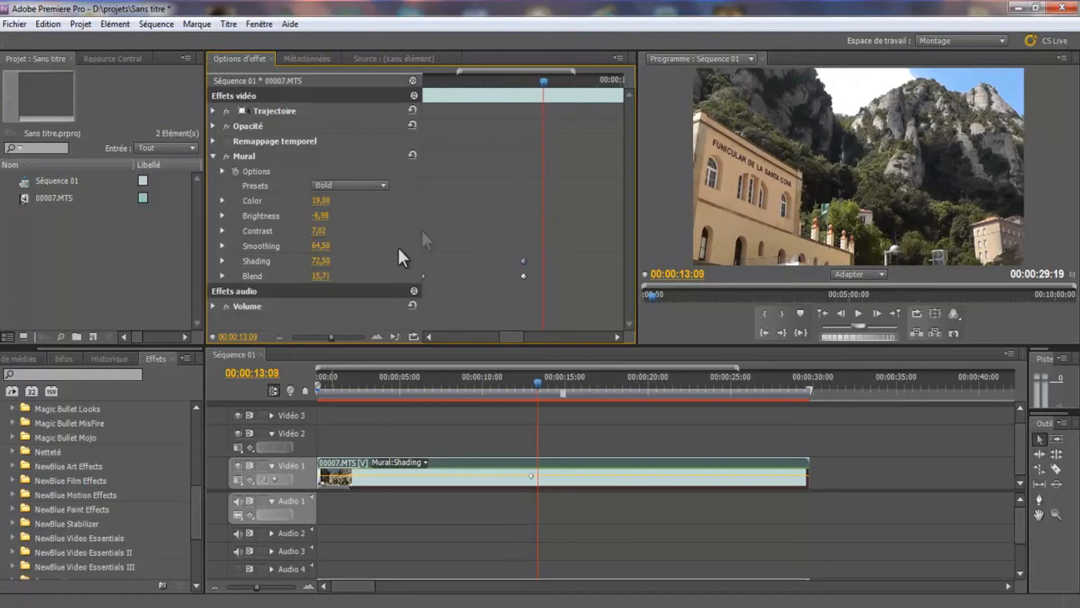
left_click_drag(321, 260, 363, 251)
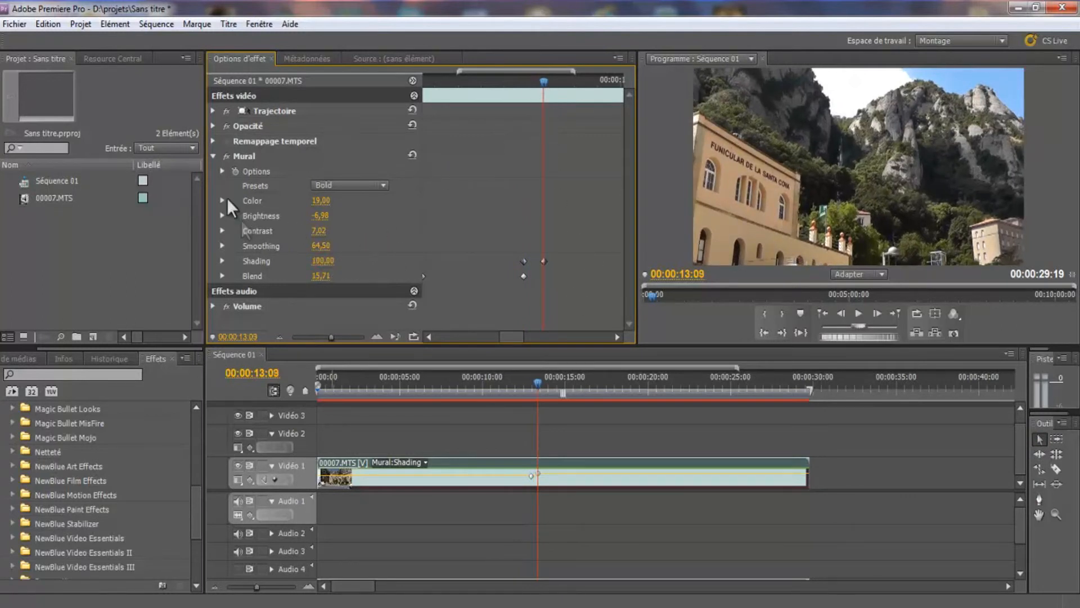
Step: Show the Mural Smoothing line on the clip and draw two keyframes after the playhead, lowering the second one
left_click(421, 462)
mouse_move(417, 524)
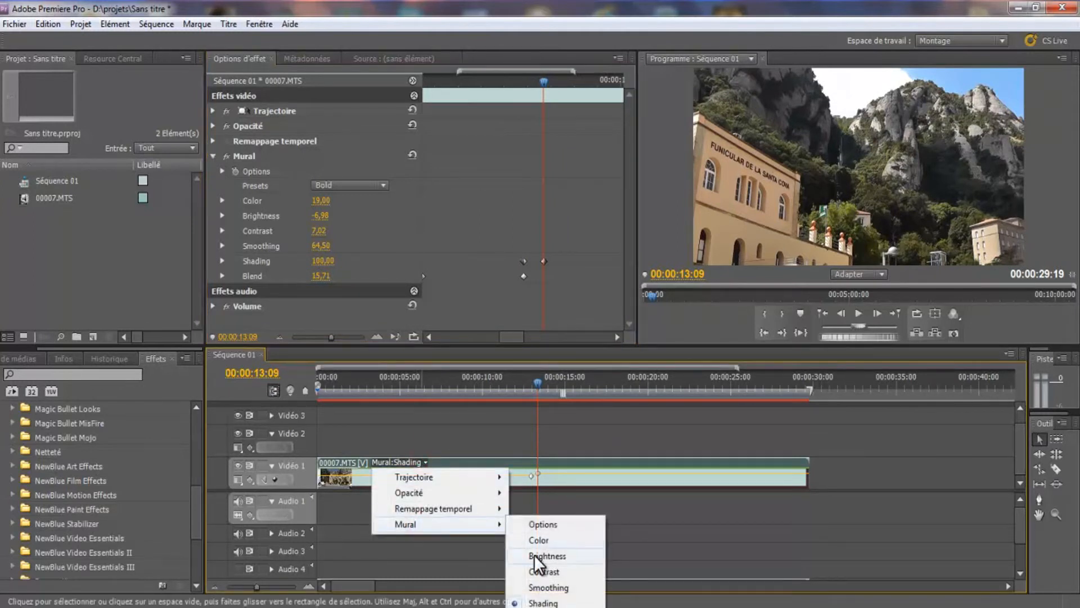
left_click(550, 588)
left_click(1039, 499)
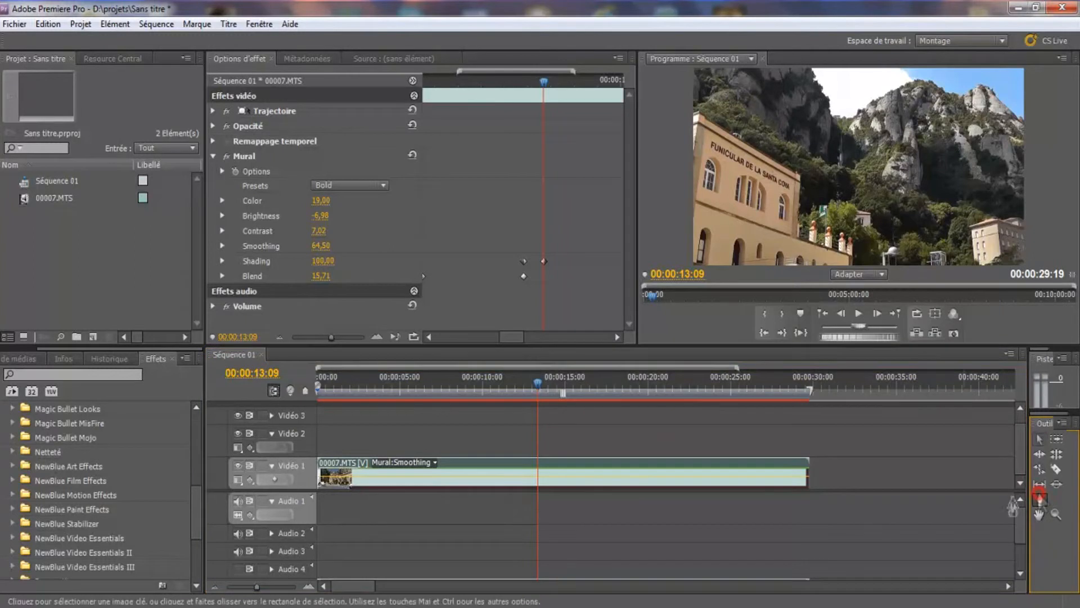
left_click(575, 476)
left_click_drag(599, 477, 599, 482)
left_click(1039, 438)
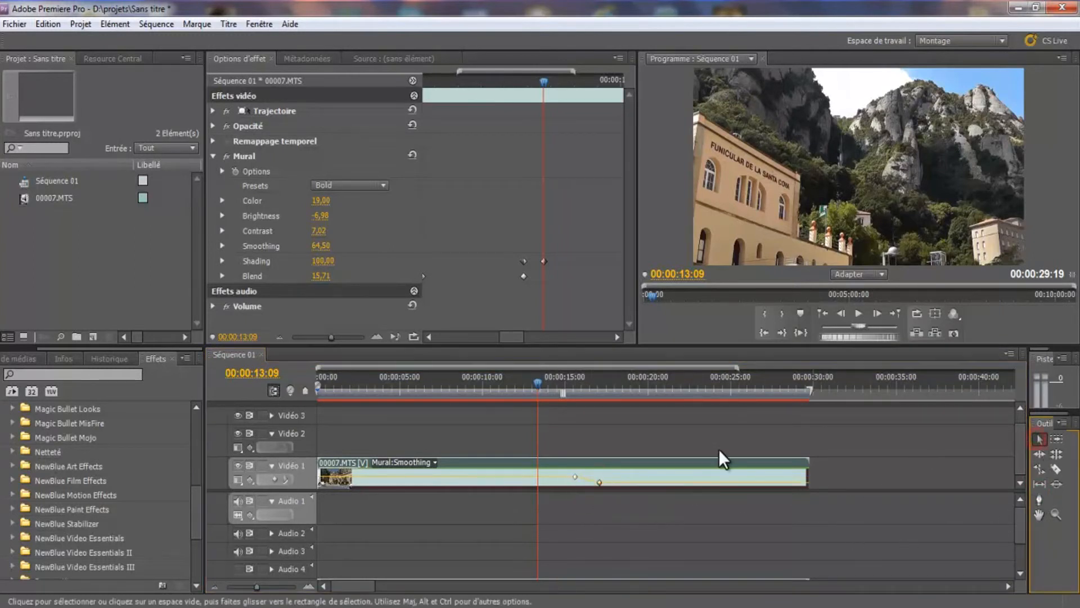
Step: Show the Mural Contrast line on the clip and draw two keyframes after the playhead, raising the earlier one to 100
left_click(420, 459)
mouse_move(430, 525)
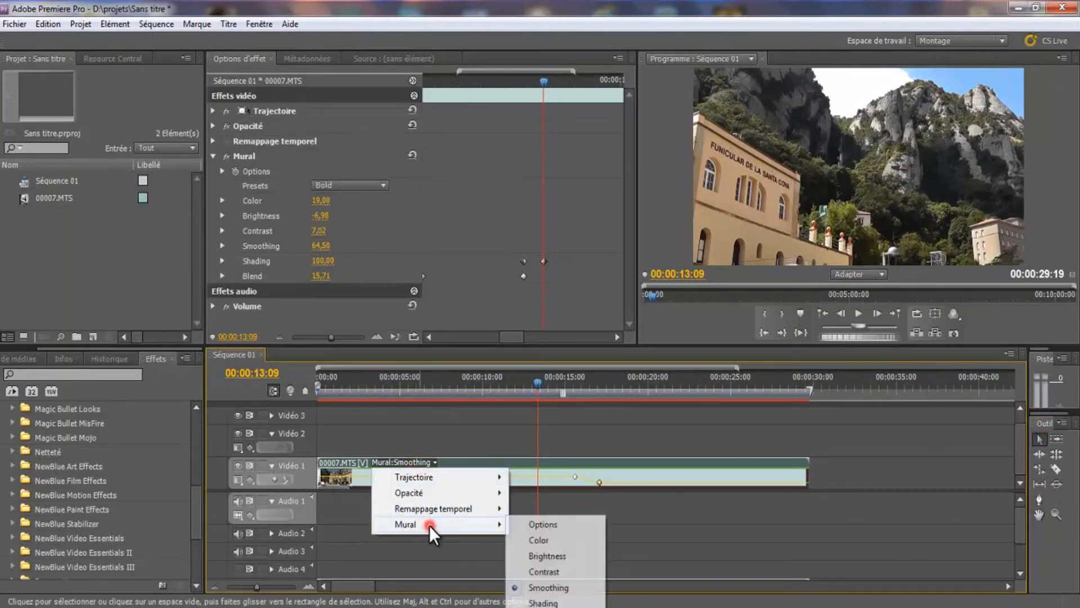
left_click(545, 571)
left_click(1039, 499)
left_click_drag(637, 478, 568, 473)
key("v")
Step: Apply the Correcteur chromatique tridirectionnel effect from the Correction colorimétrique video effects to clip 00007.MTS on Vidéo 1
scroll(34, 535, "down", 1)
scroll(16, 509, "up", 10)
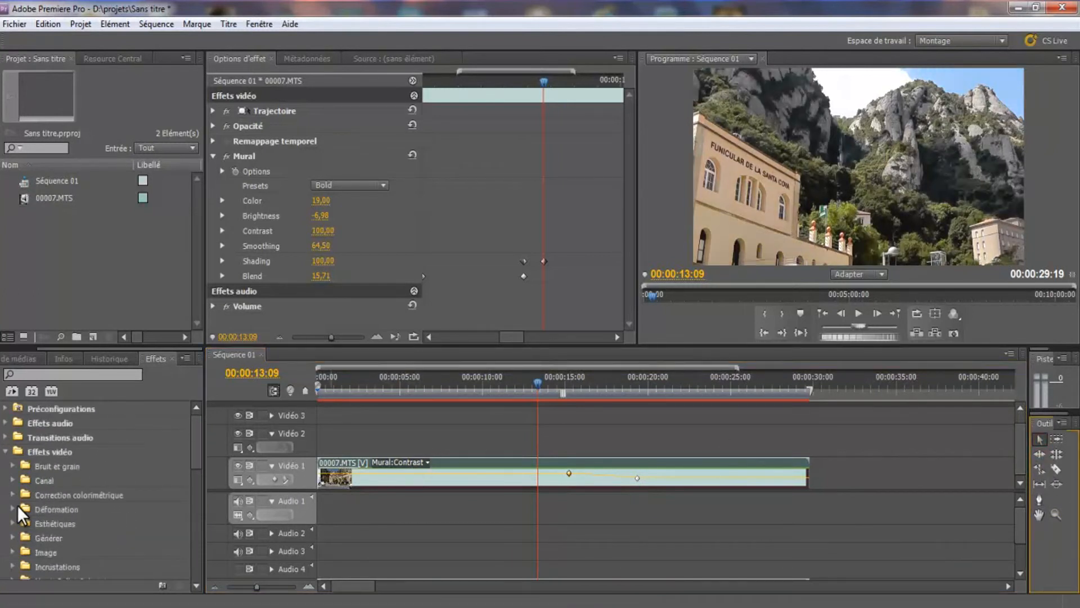
left_click(12, 494)
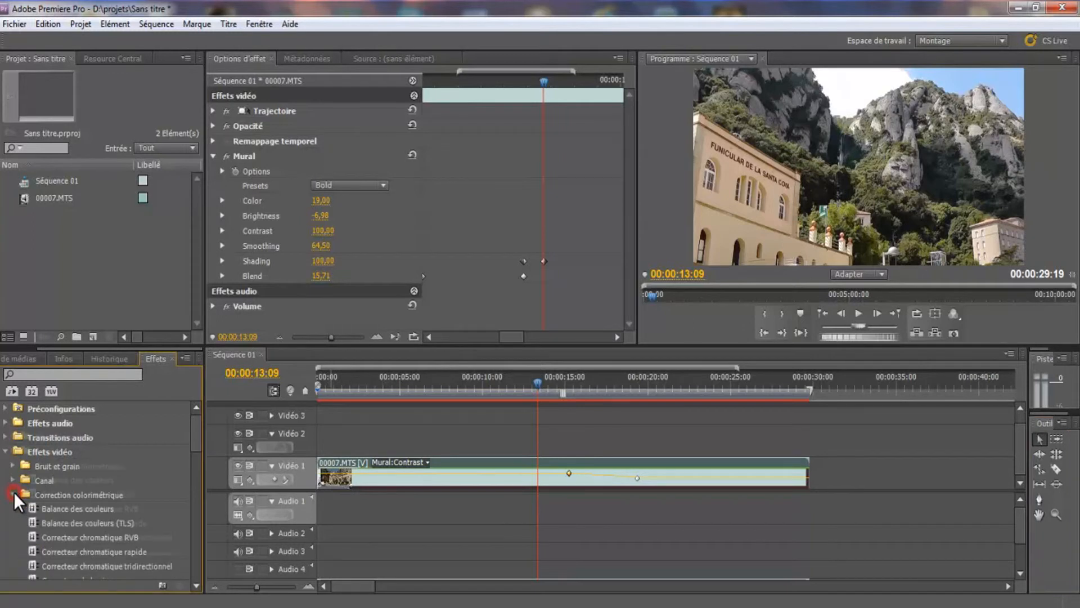
scroll(14, 492, "down", 2)
scroll(29, 493, "down", 2)
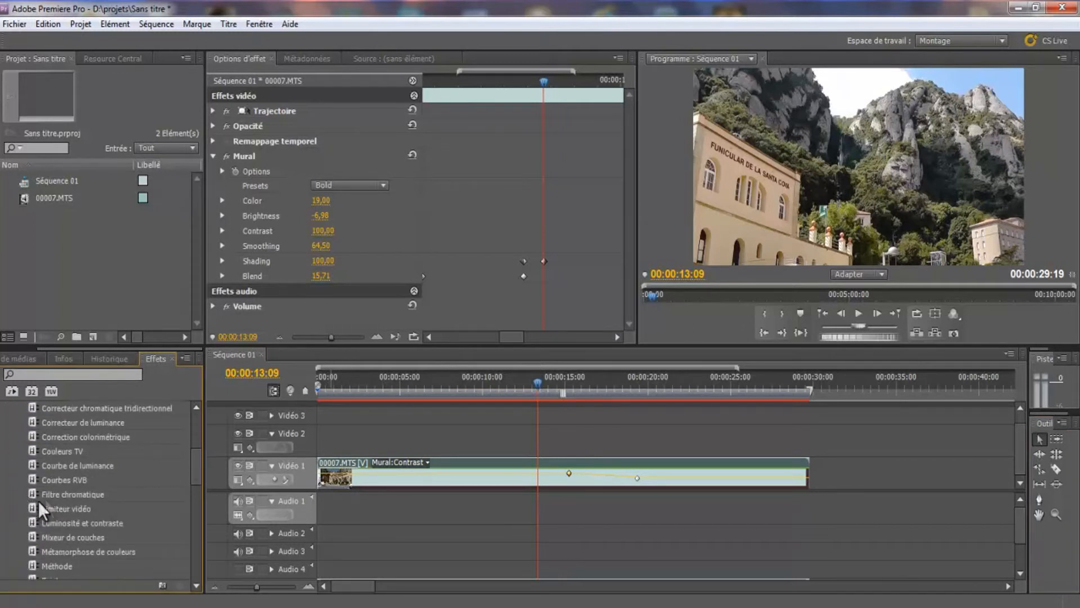
left_click_drag(108, 423, 416, 477)
Step: Examine which Correcteur chromatique tridirectionnel parameters can be shown as the clip's keyframe line, leaving the displayed parameter as it is
left_click(420, 464)
mouse_move(473, 542)
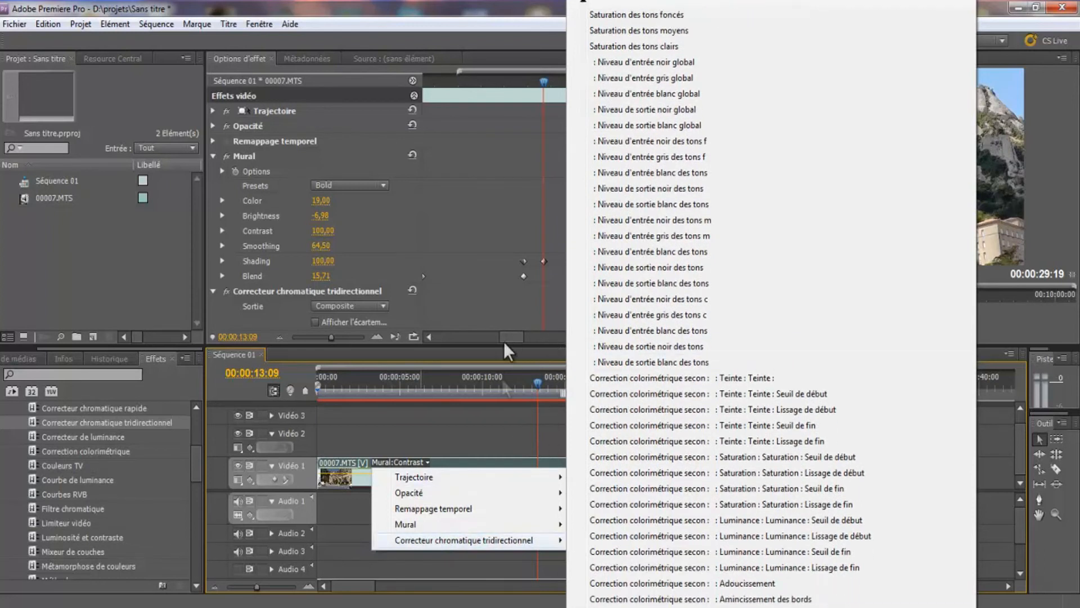
left_click(506, 414)
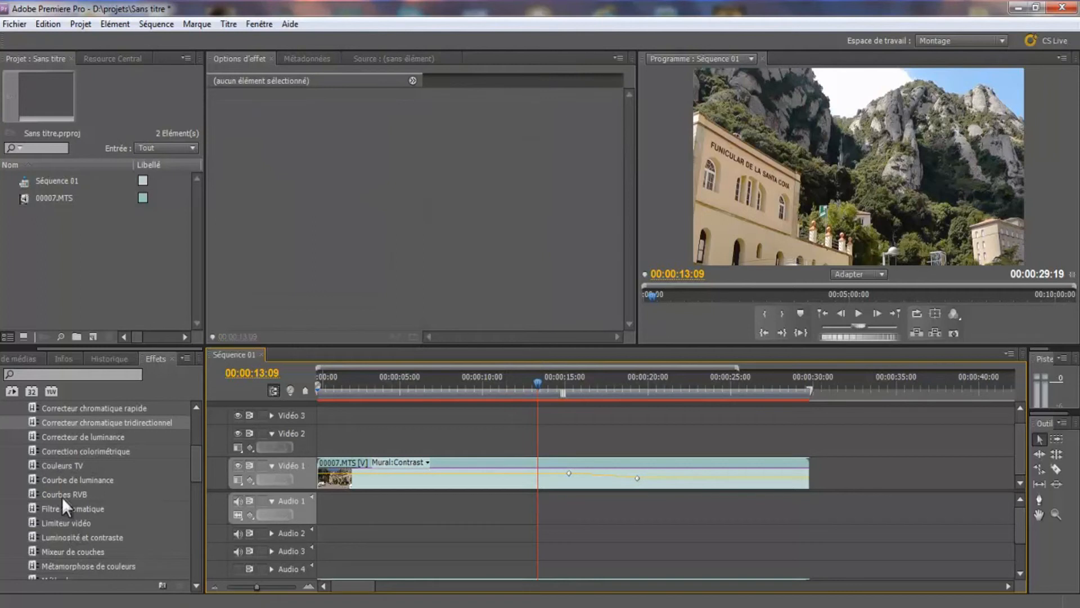
Step: Apply the Luminosité et contraste effect to clip 00007.MTS and show its Luminosité keyframe line on the clip
scroll(35, 423, "up", 2)
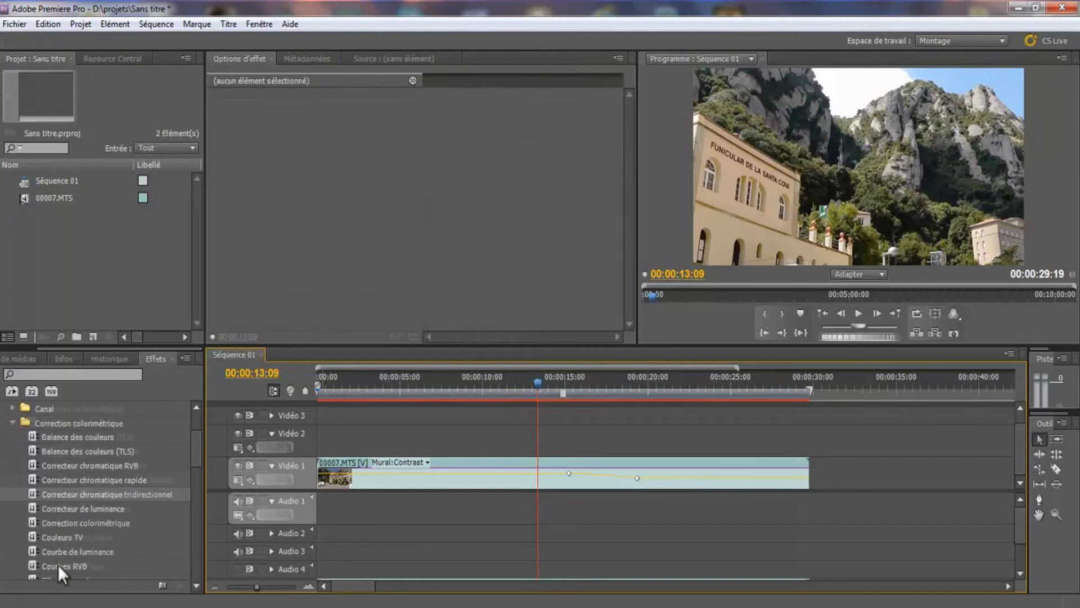
scroll(75, 529, "down", 1)
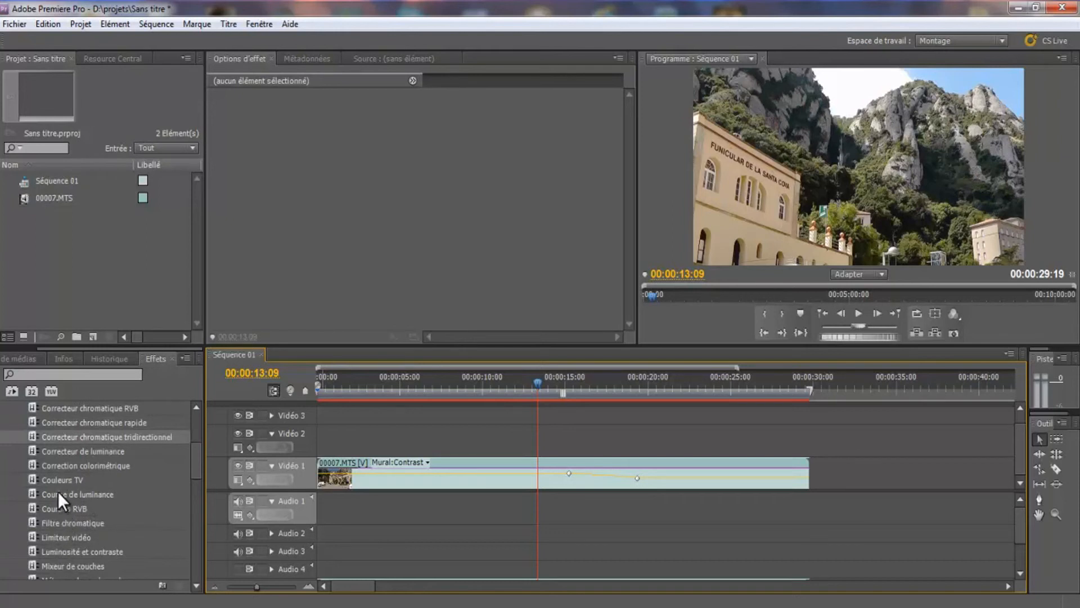
scroll(60, 506, "down", 1)
left_click_drag(65, 509, 393, 481)
left_click(407, 464)
mouse_move(413, 555)
left_click(603, 556)
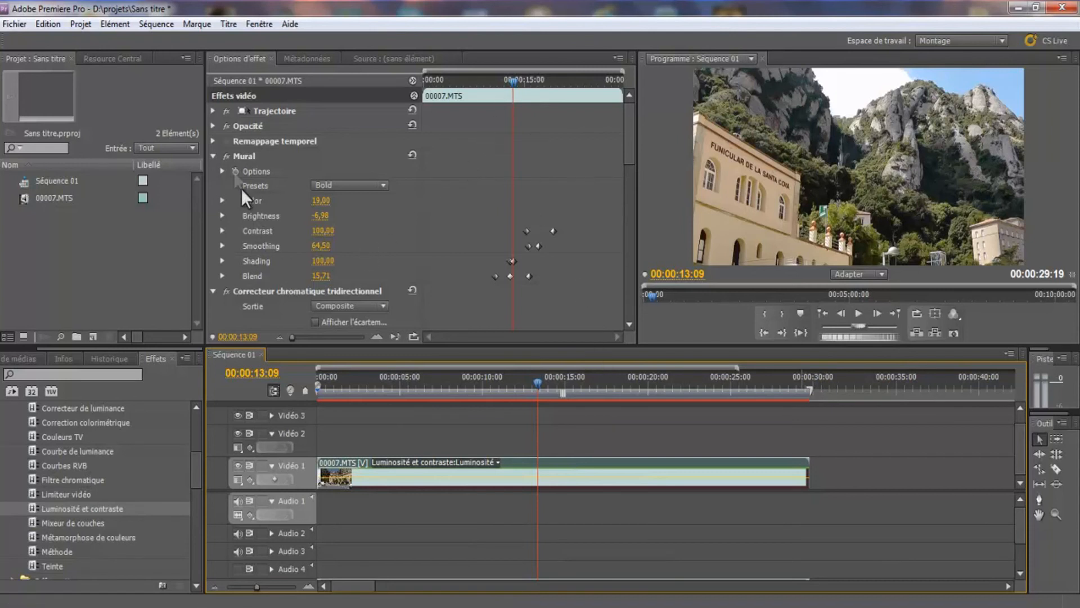
Step: Collapse the settings of the Mural, Correcteur chromatique tridirectionnel and Luminosité et contraste effects
left_click(213, 157)
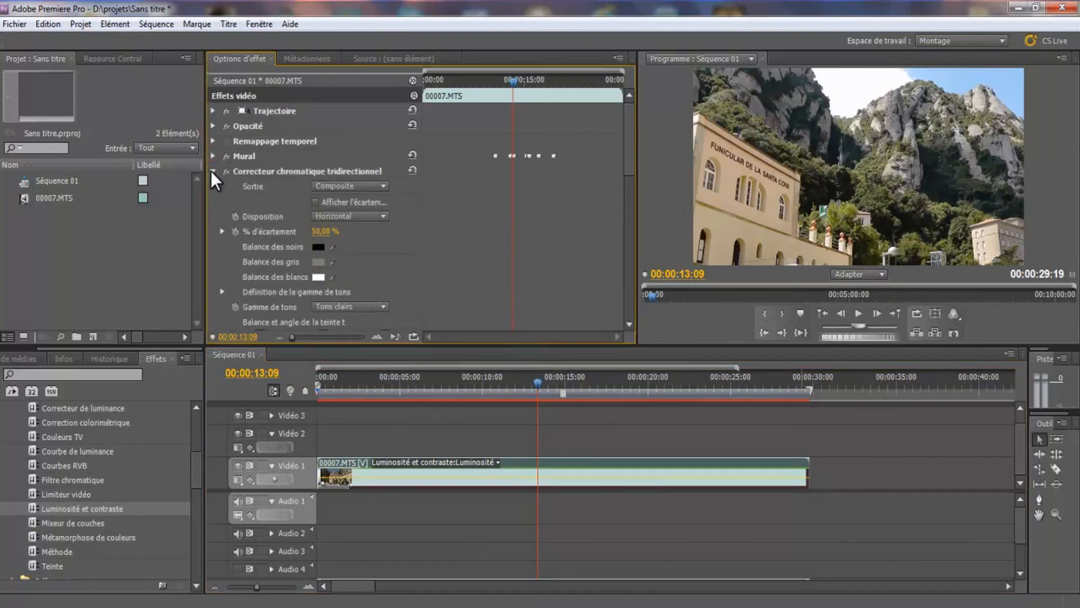
left_click(212, 171)
left_click(212, 187)
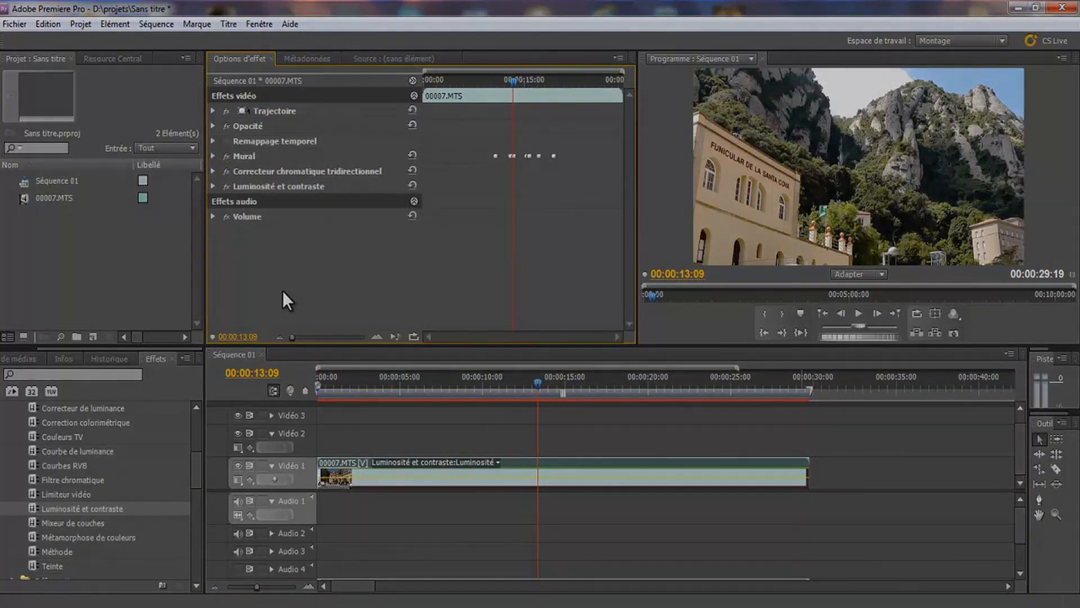